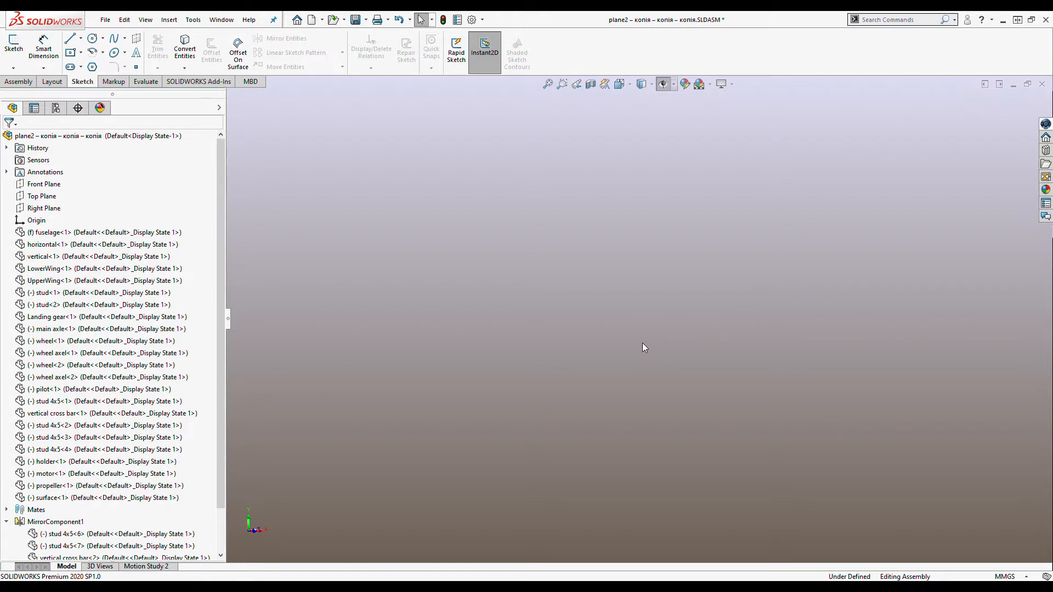
- Unsuppress the surface<1> ground slab and the fuselage<1> component in the assembly
click(153, 498)
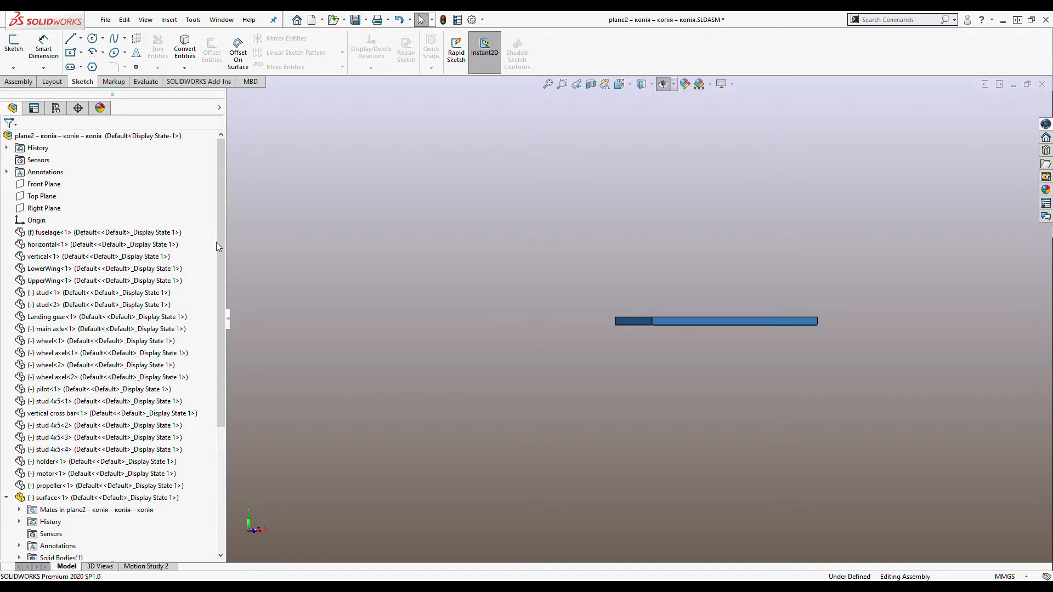
middle_drag(825, 353, 653, 423)
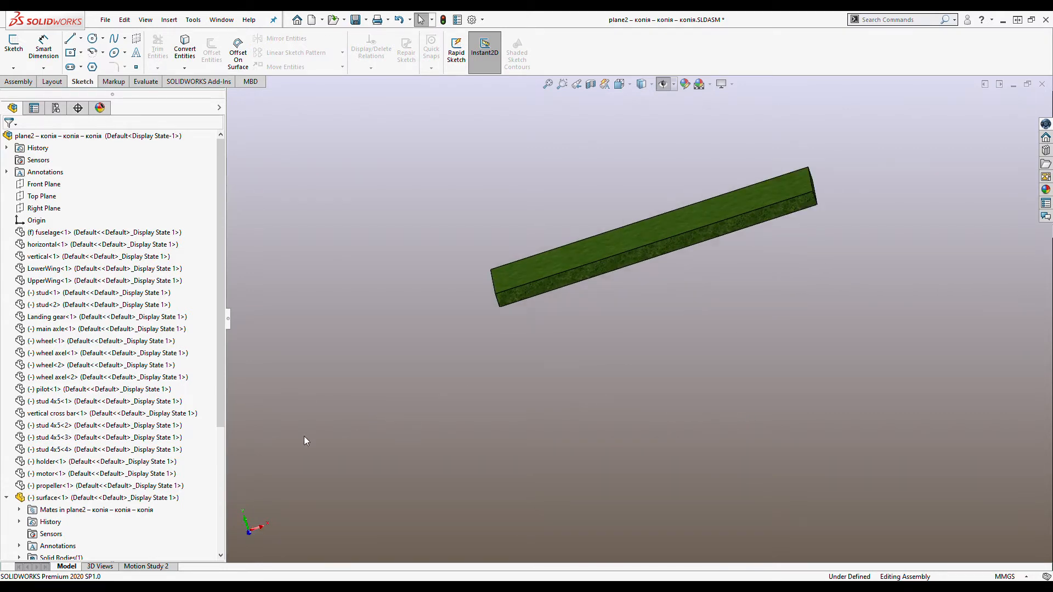
click(92, 232)
click(99, 241)
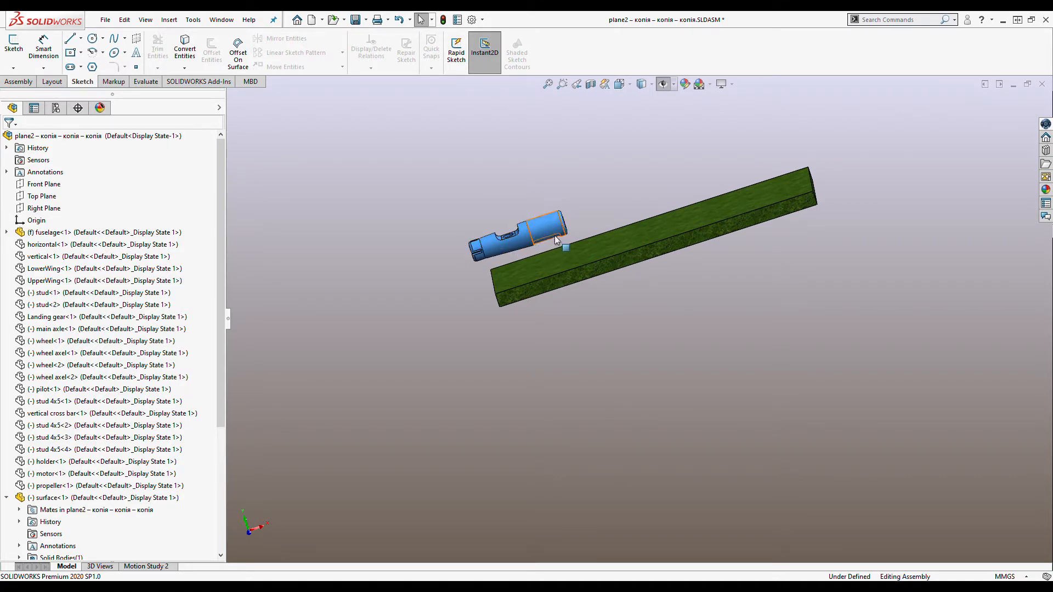
middle_drag(603, 201, 584, 210)
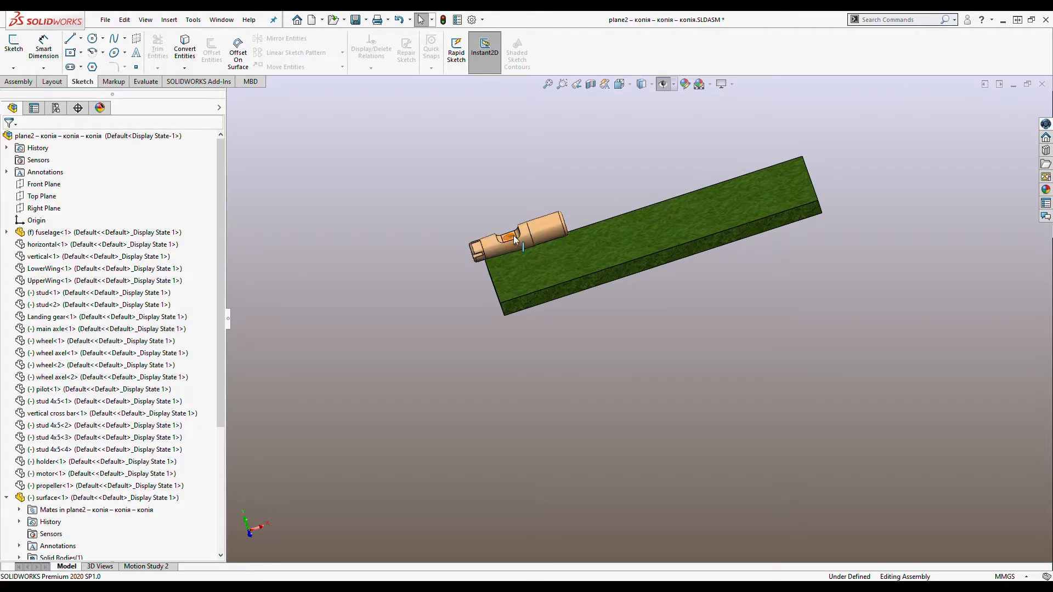
middle_drag(513, 369, 511, 304)
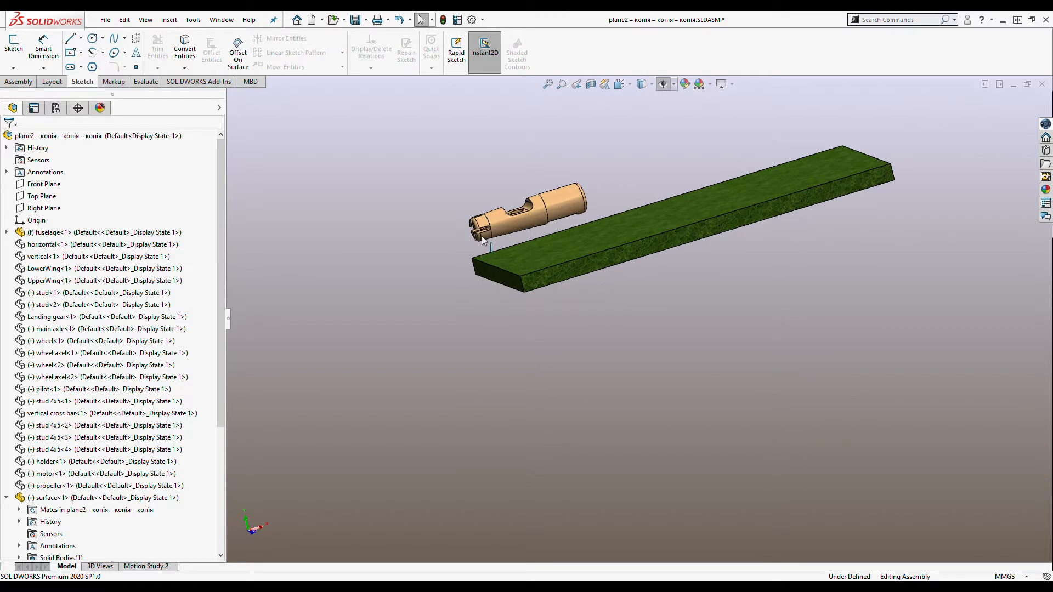
middle_drag(584, 370, 574, 239)
scroll(604, 243, up, 2)
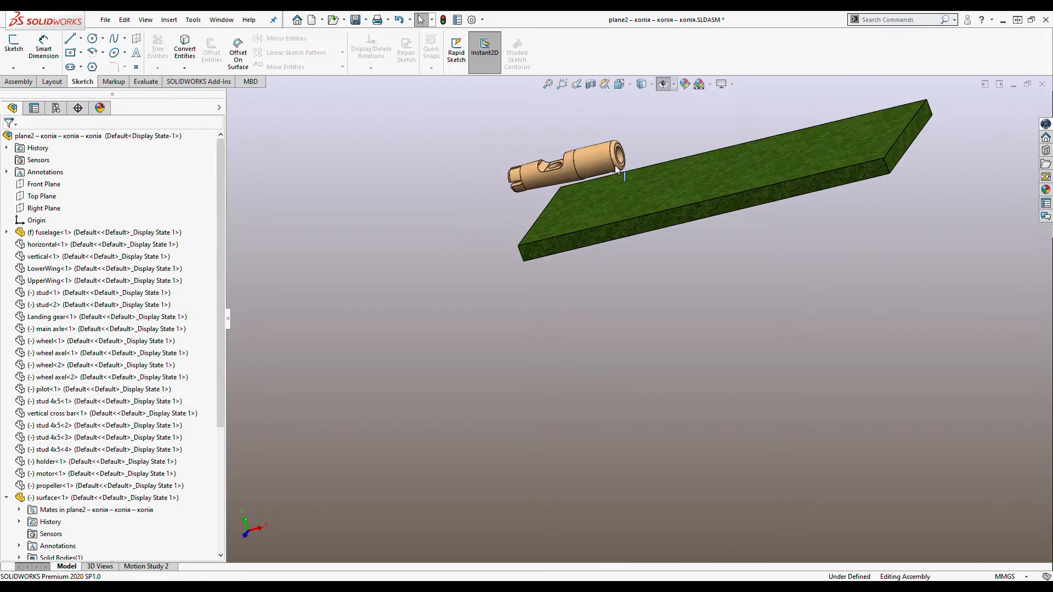
- Unsuppress the horizontal<1> and vertical<1> tail parts together with LowerWing<1> and UpperWing<1>
click(109, 245)
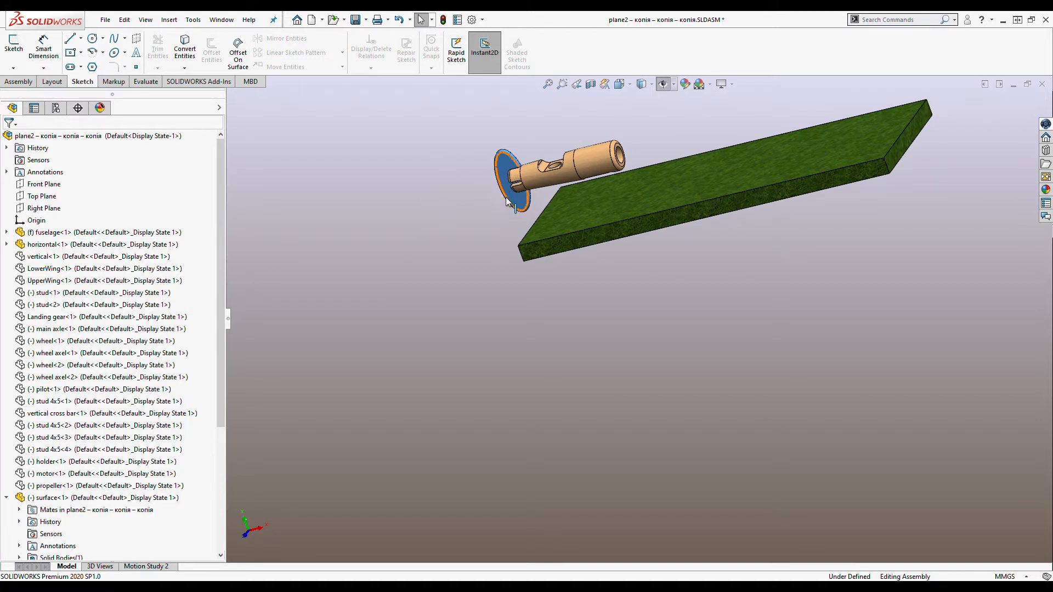
click(133, 258)
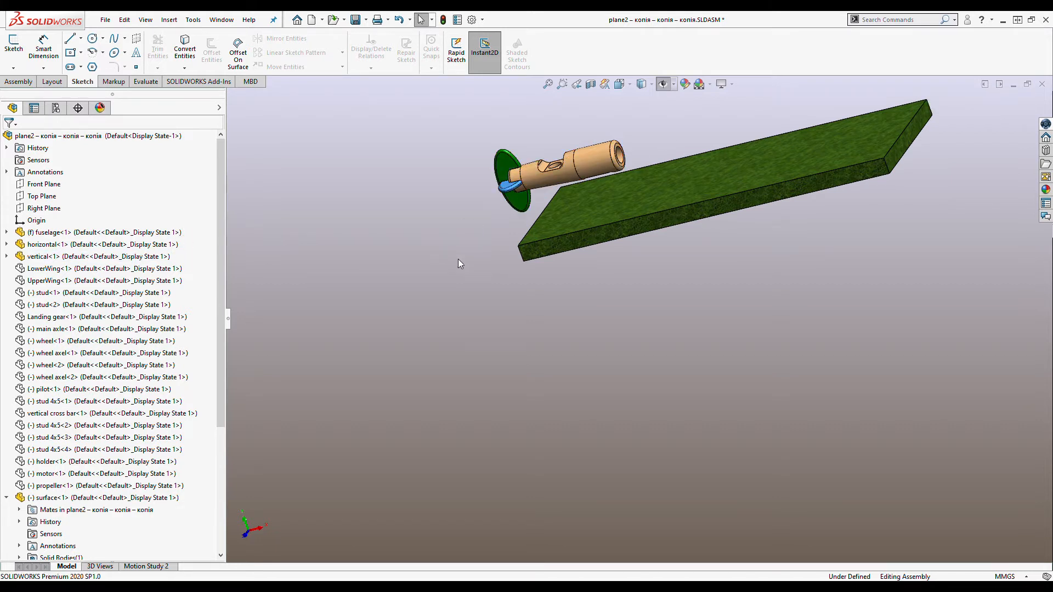
middle_drag(464, 252, 491, 244)
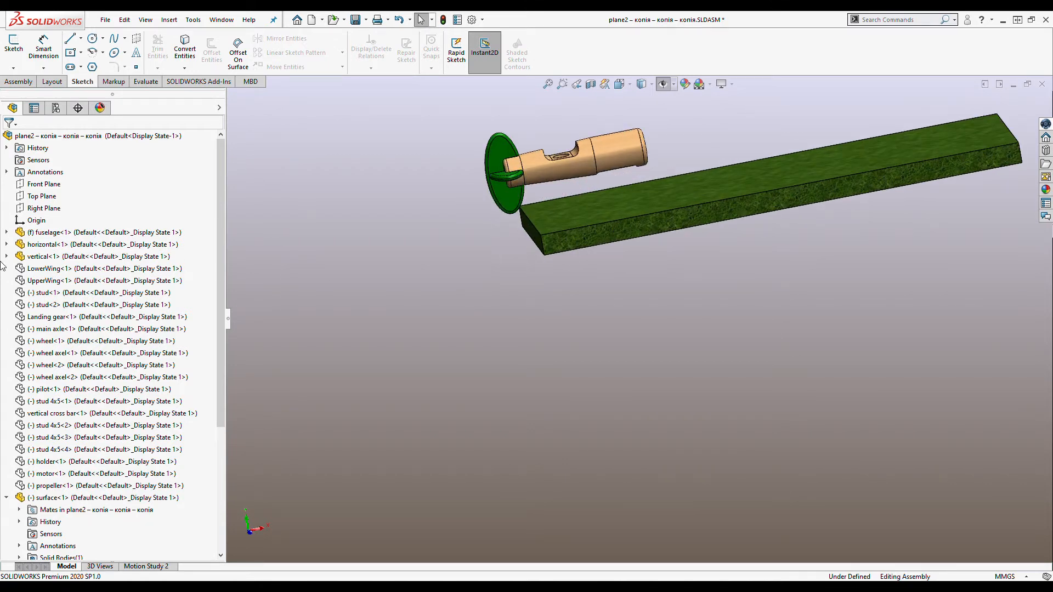
click(60, 269)
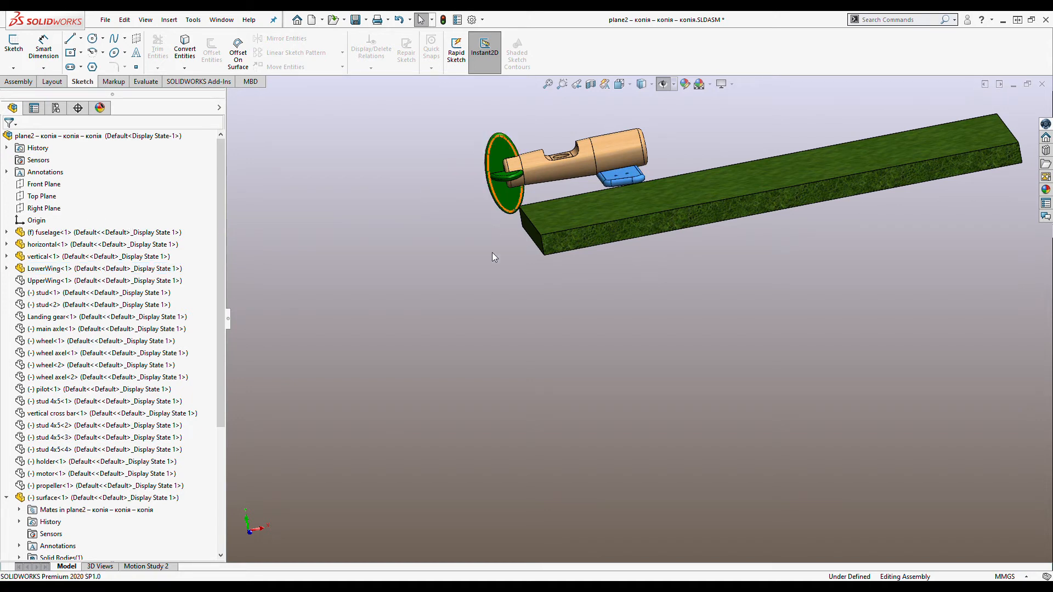
click(93, 281)
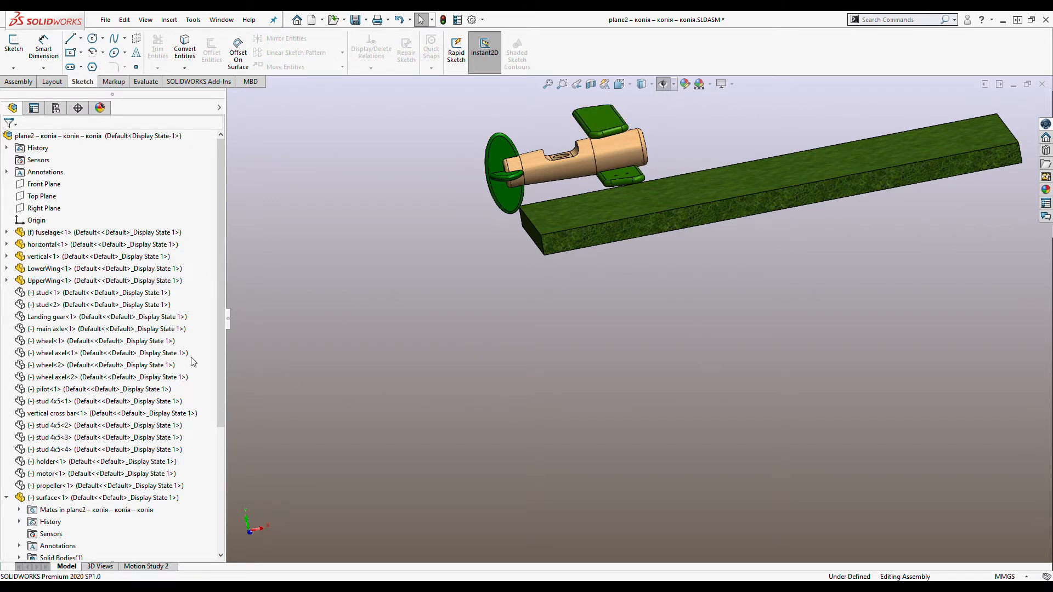
- Unsuppress the two studs, stud<1> and stud<2>, beneath the lower wing
click(53, 294)
middle_drag(559, 345, 513, 365)
scroll(513, 365, down, 1)
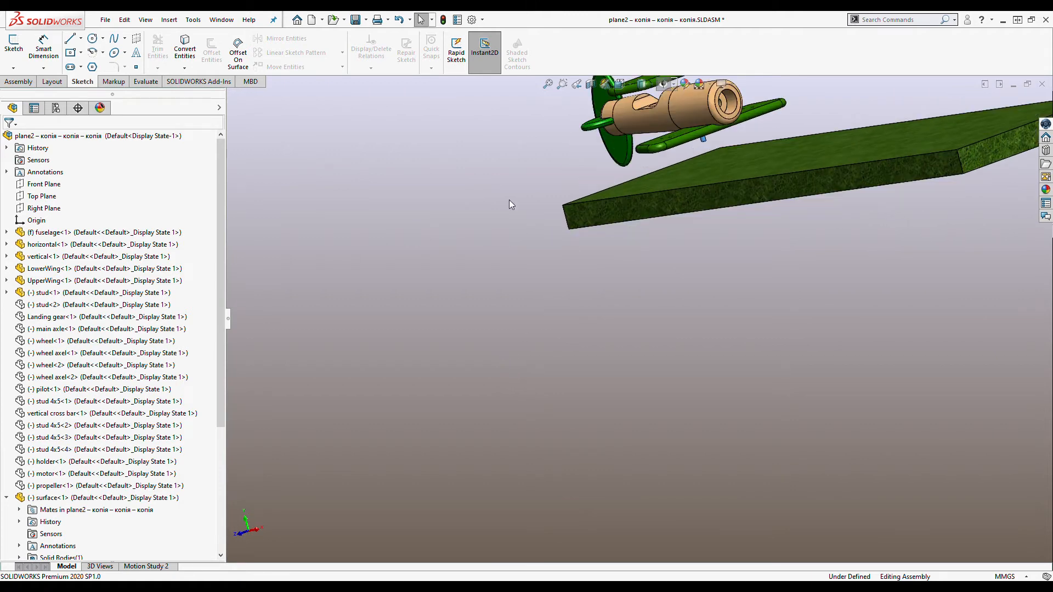
middle_drag(781, 272, 760, 237)
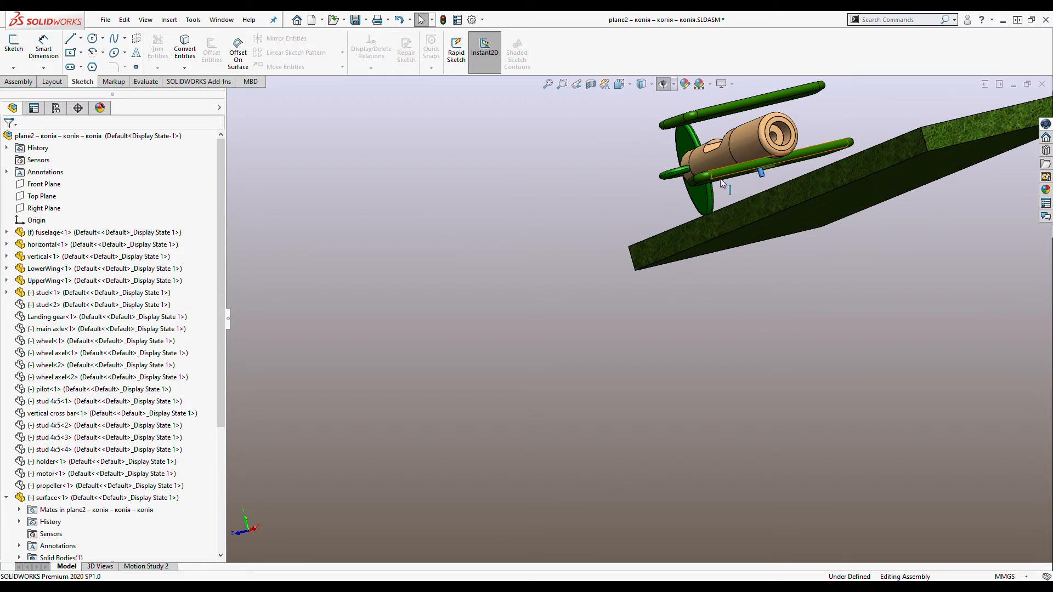
click(64, 305)
click(104, 286)
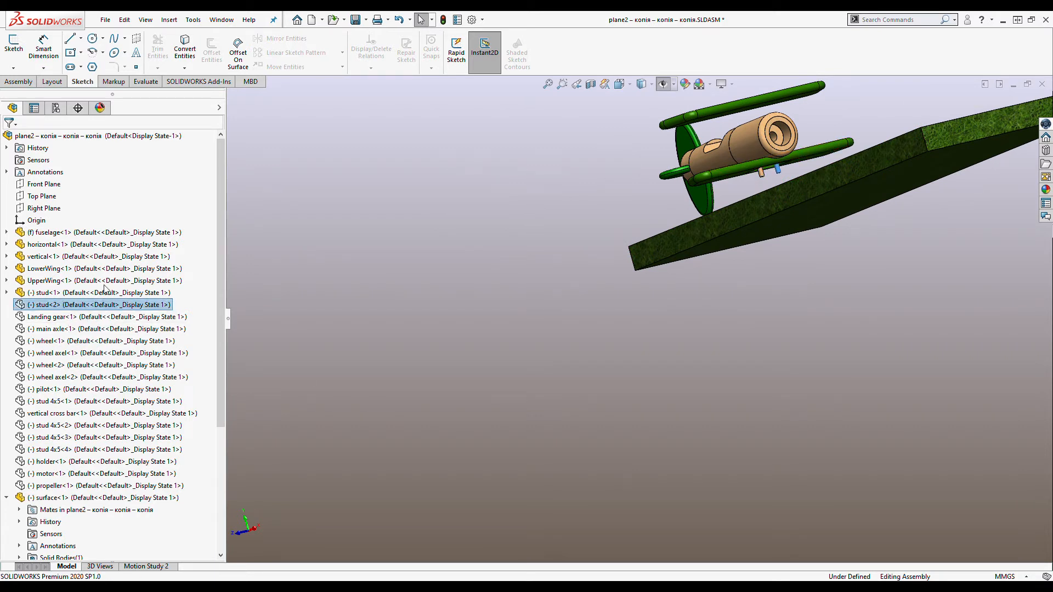
- Unsuppress Landing gear<1> under the lower wing and main axle<1> that runs through it
click(67, 317)
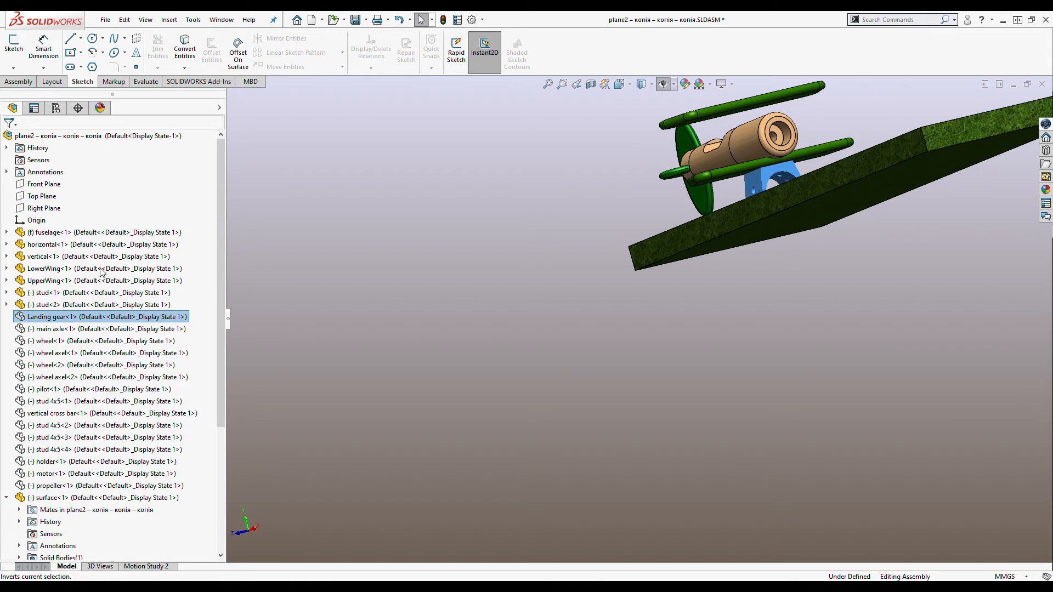
middle_drag(427, 370, 479, 381)
middle_click(478, 369)
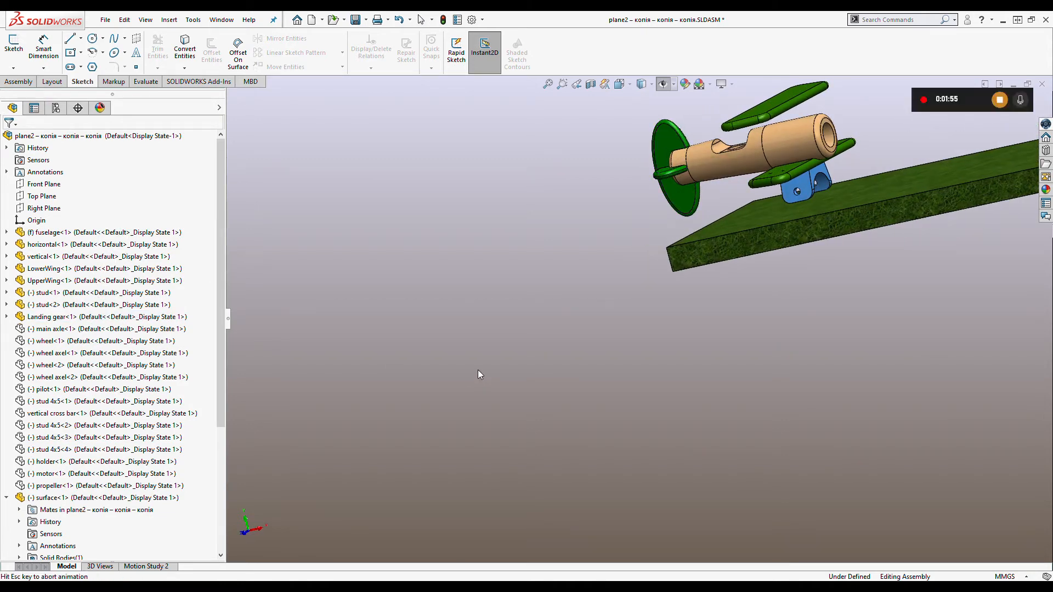
middle_click(478, 369)
scroll(479, 370, down, 1)
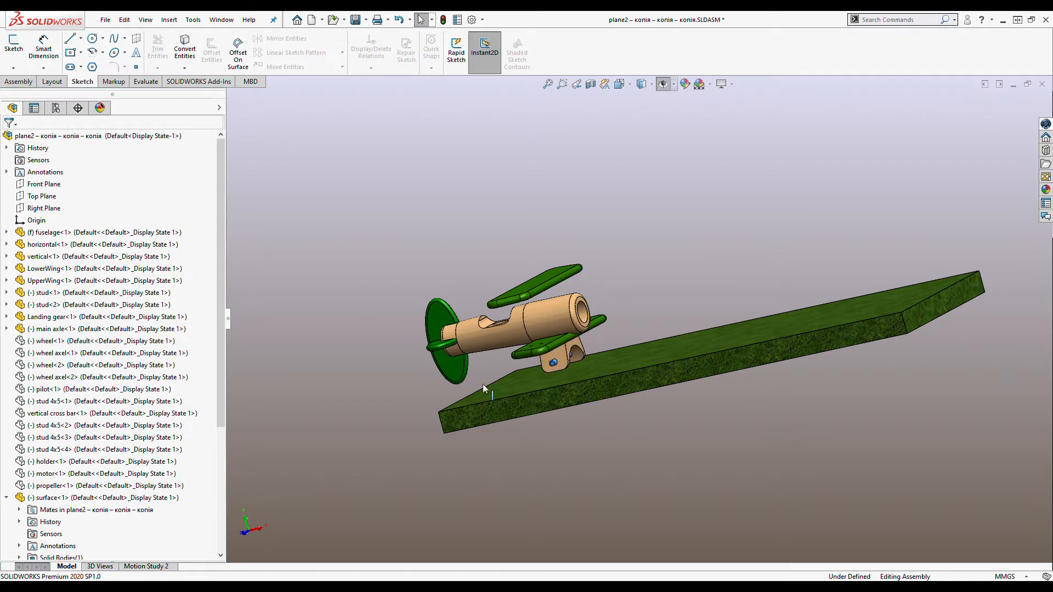
middle_drag(538, 431, 583, 379)
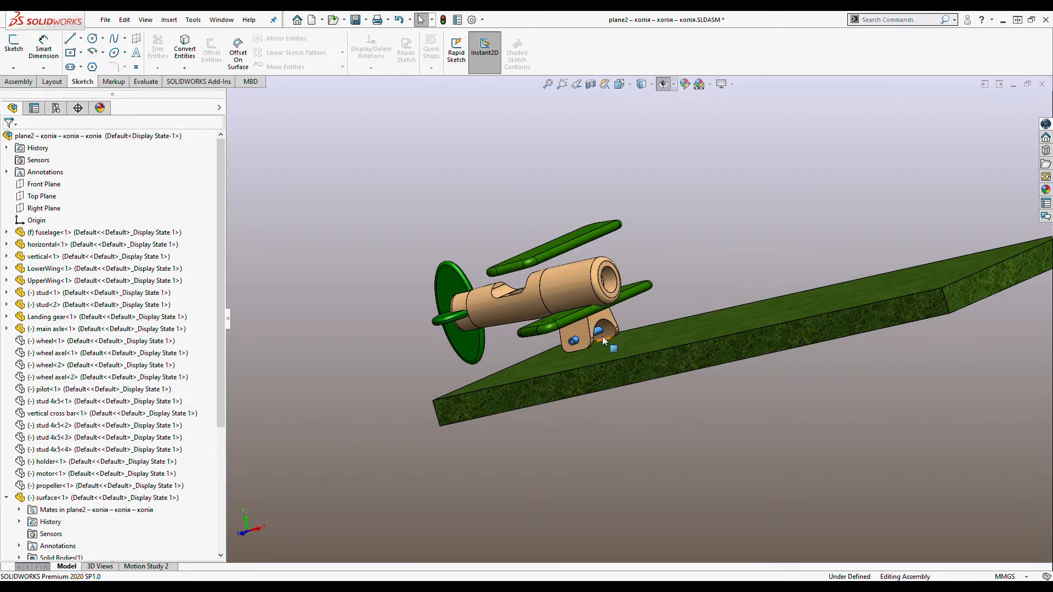
- Unsuppress both wheels and both wheel axels, wheel<1>, wheel axel<1>, wheel<2> and wheel axel<2>, on the landing gear
click(97, 344)
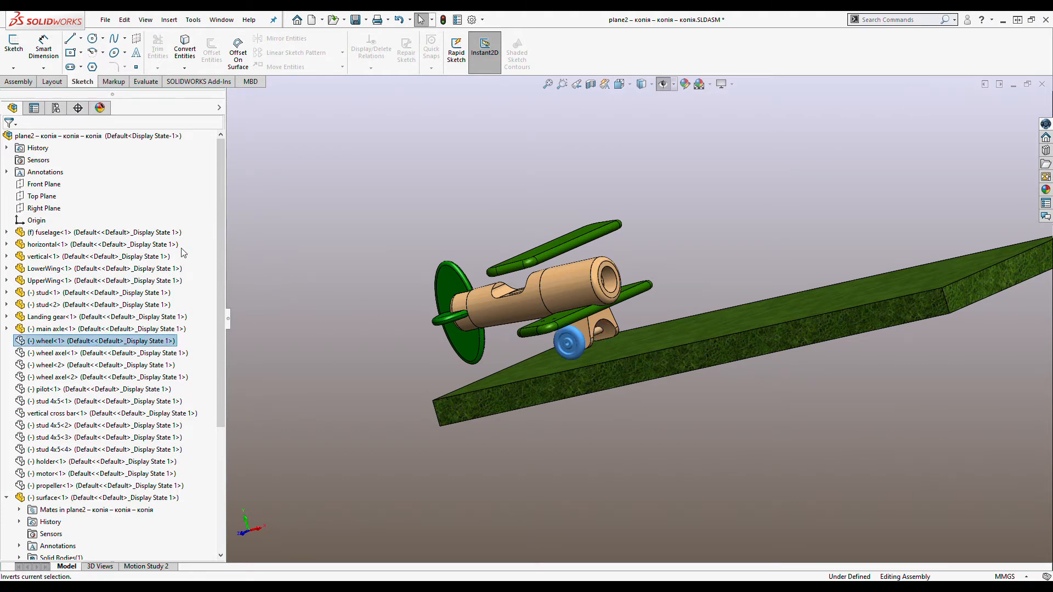
click(160, 226)
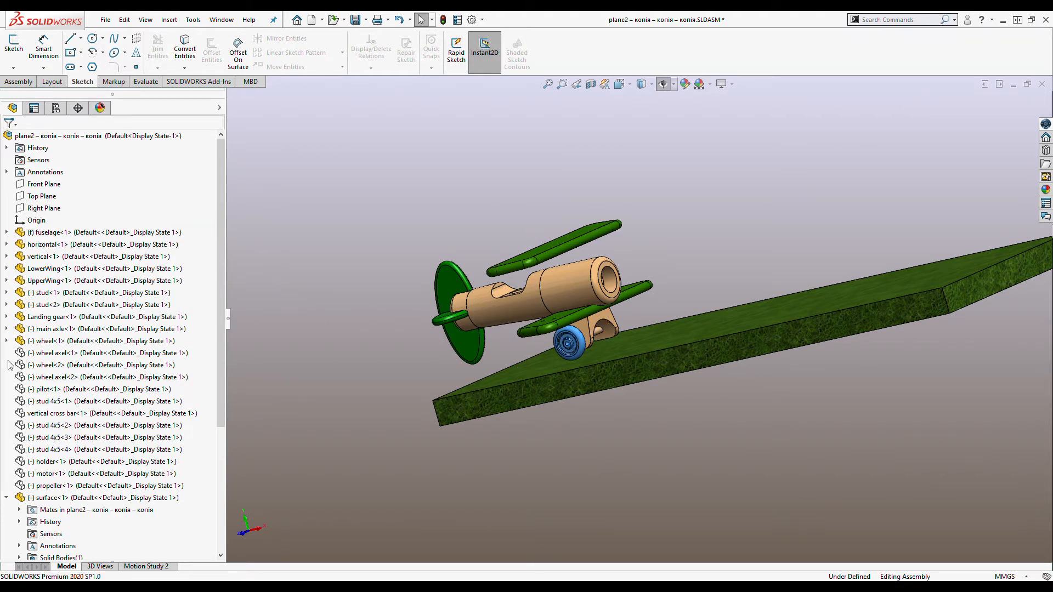
drag(8, 352, 37, 382)
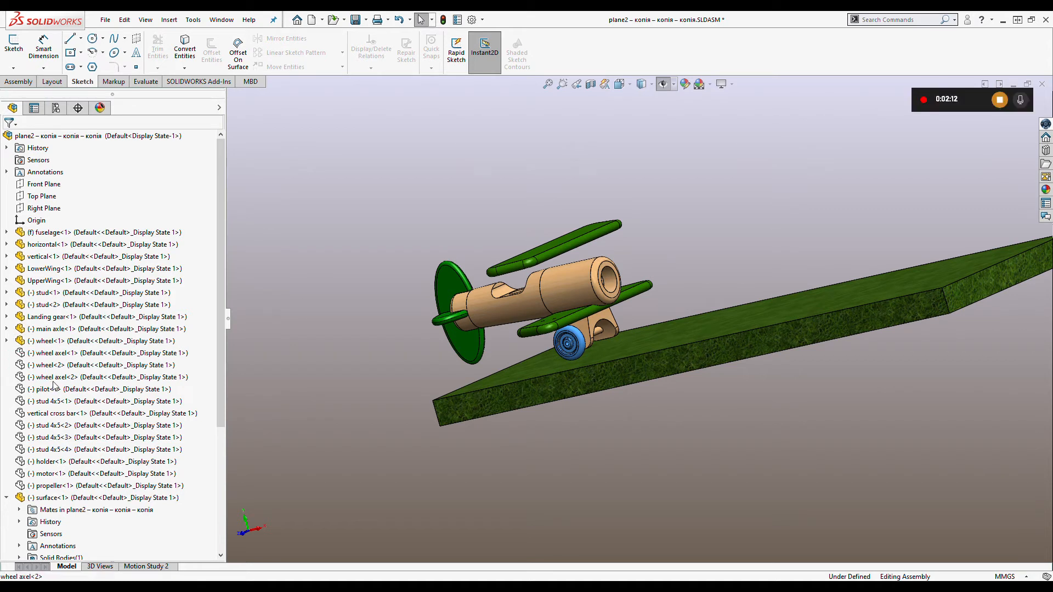
right_click(43, 354)
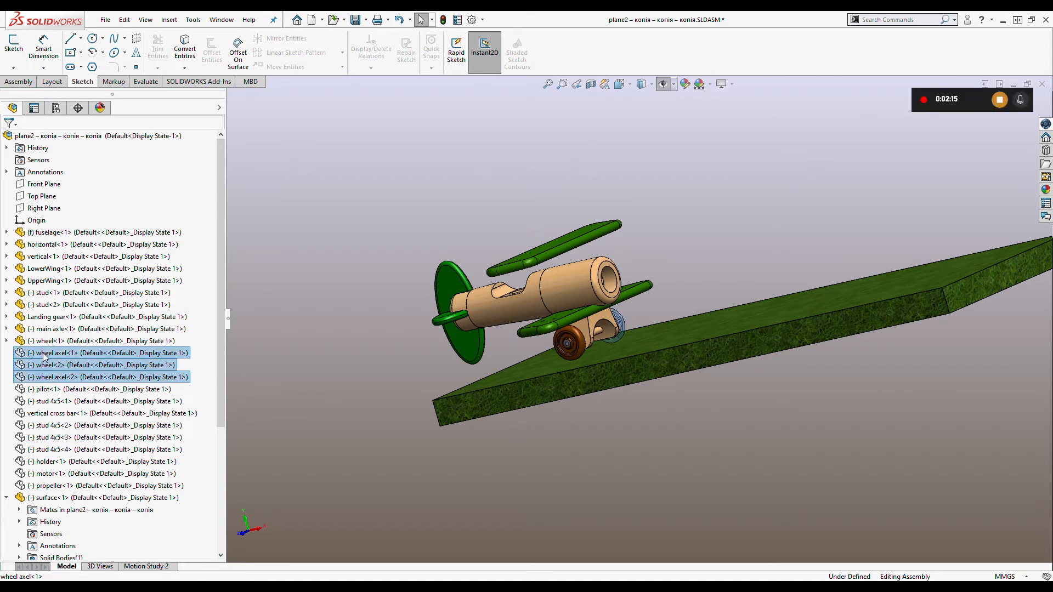
click(87, 258)
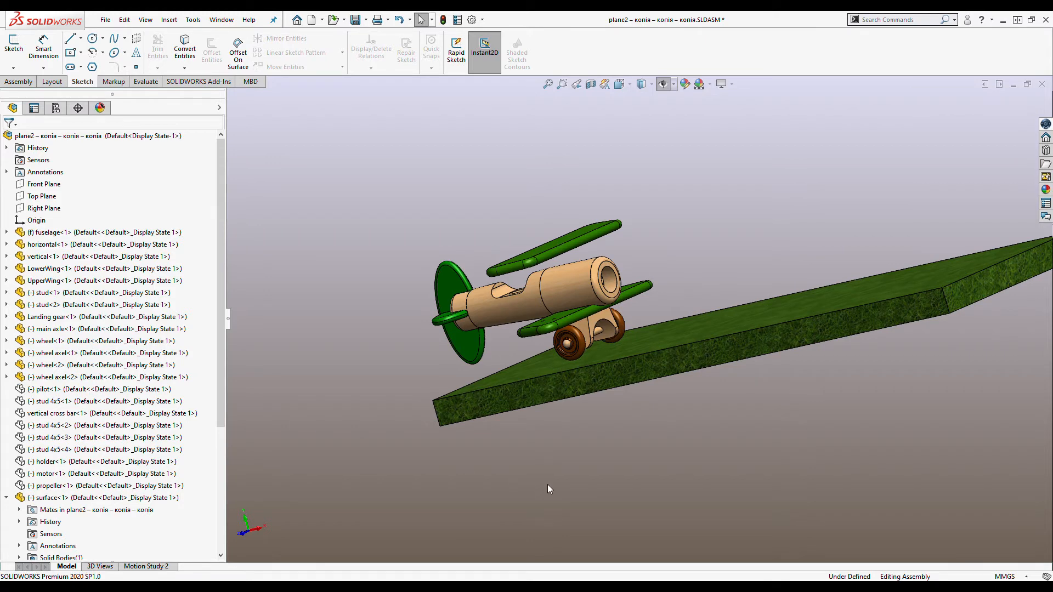
middle_drag(565, 491, 535, 343)
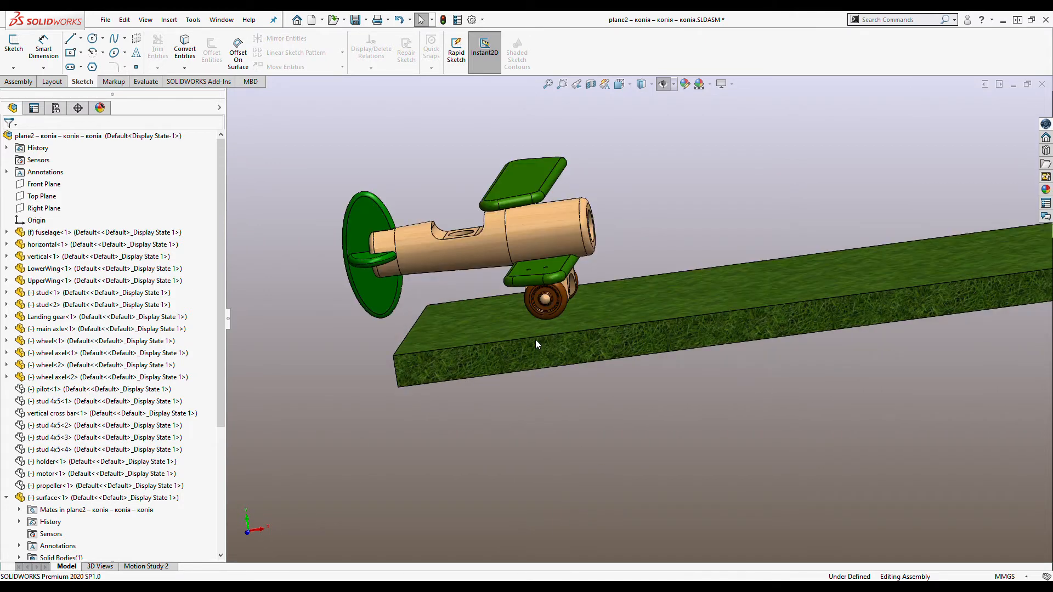
click(545, 299)
click(344, 358)
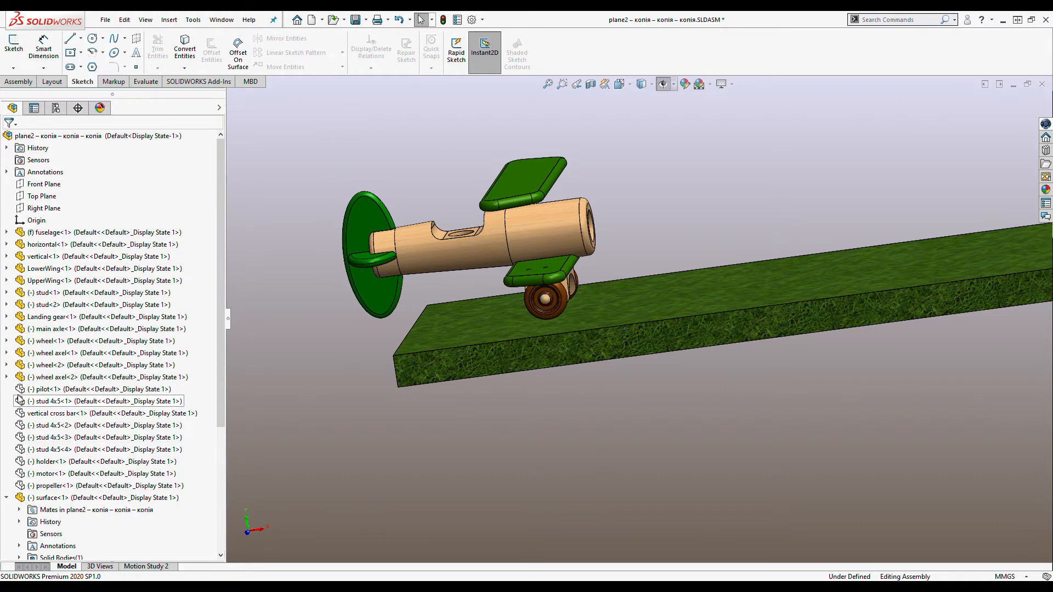
- Unsuppress the pilot<1> component in the fuselage cockpit
right_click(51, 392)
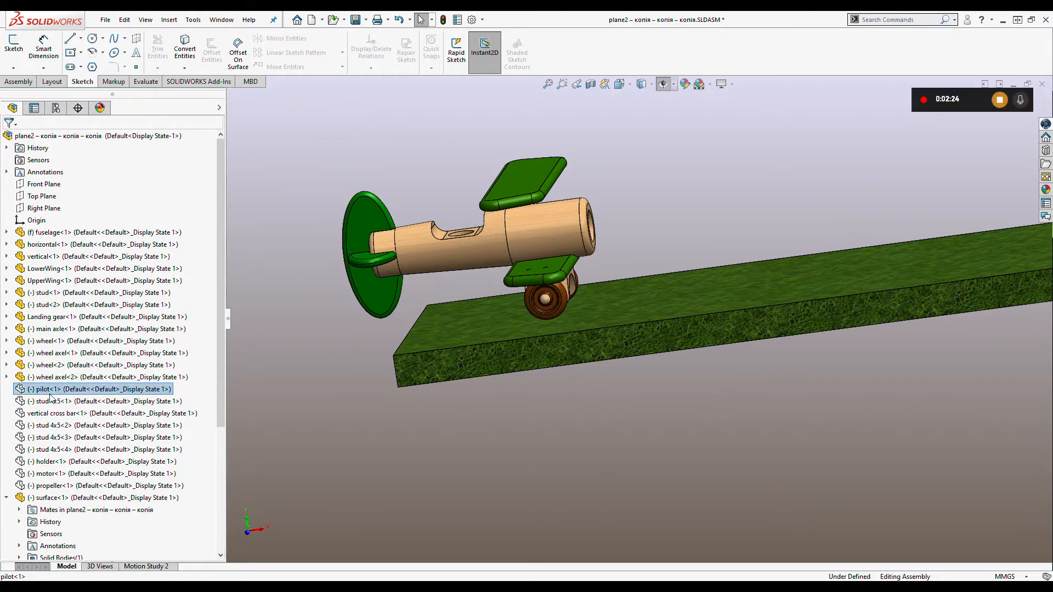
click(106, 226)
middle_drag(518, 472, 565, 501)
scroll(564, 502, up, 1)
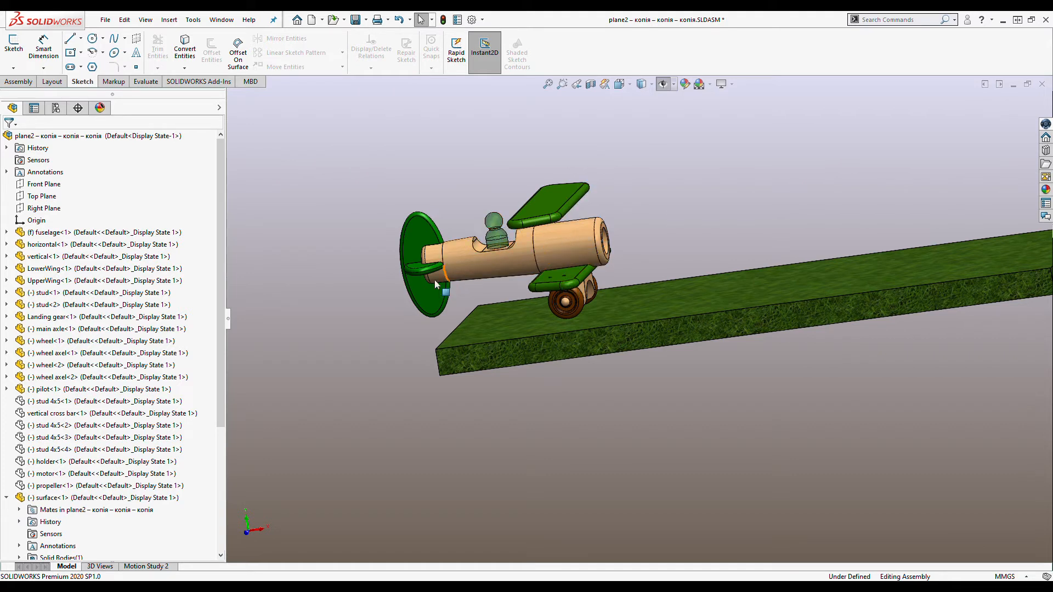
- Unsuppress stud 4x5<1> under the upper wing and vertical cross bar<1> between the two wings
click(65, 402)
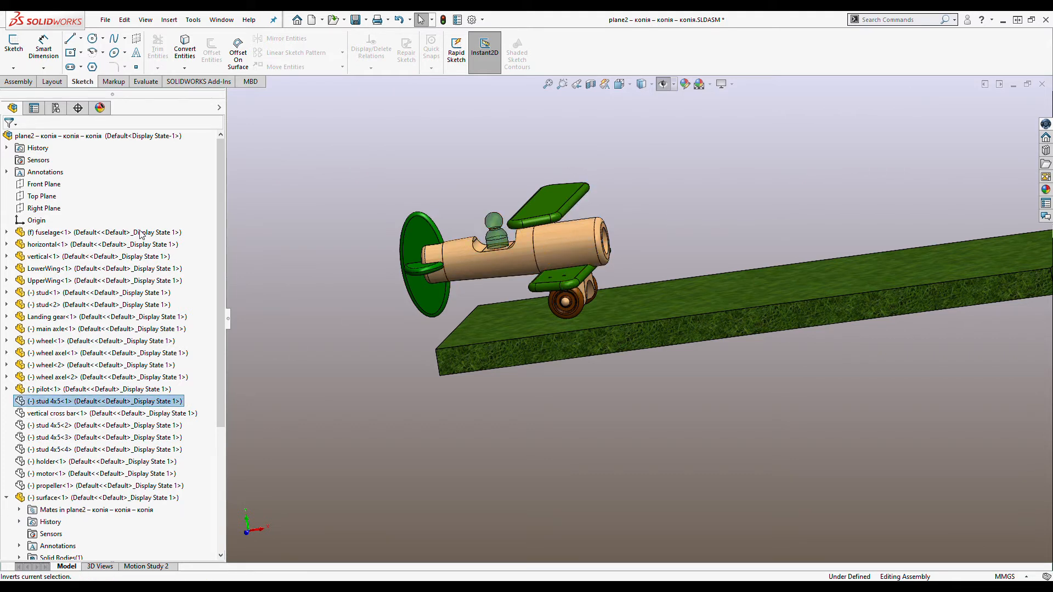
key(Escape)
middle_drag(624, 473, 568, 488)
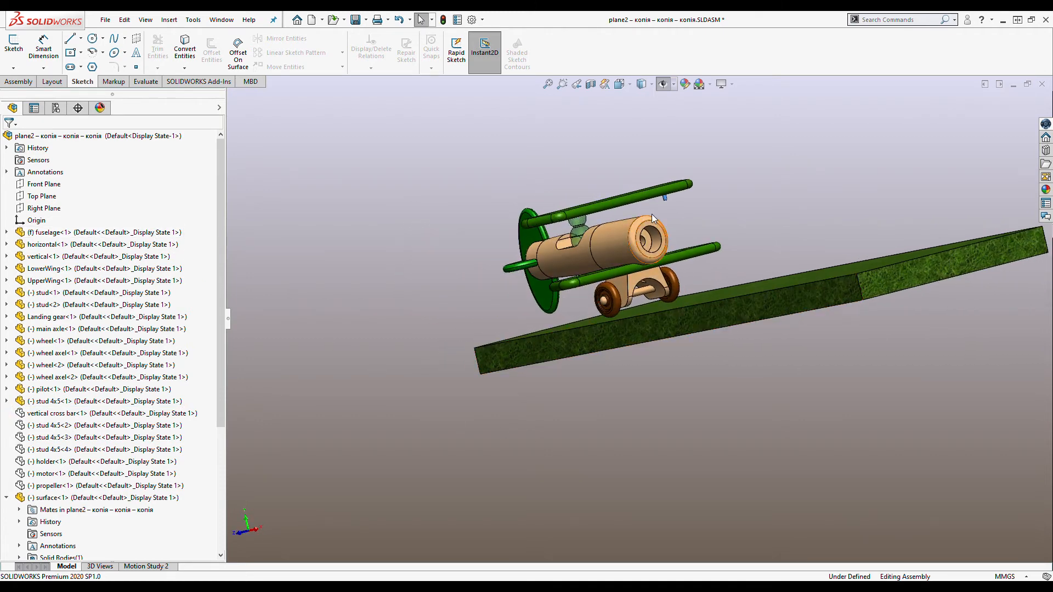
click(94, 416)
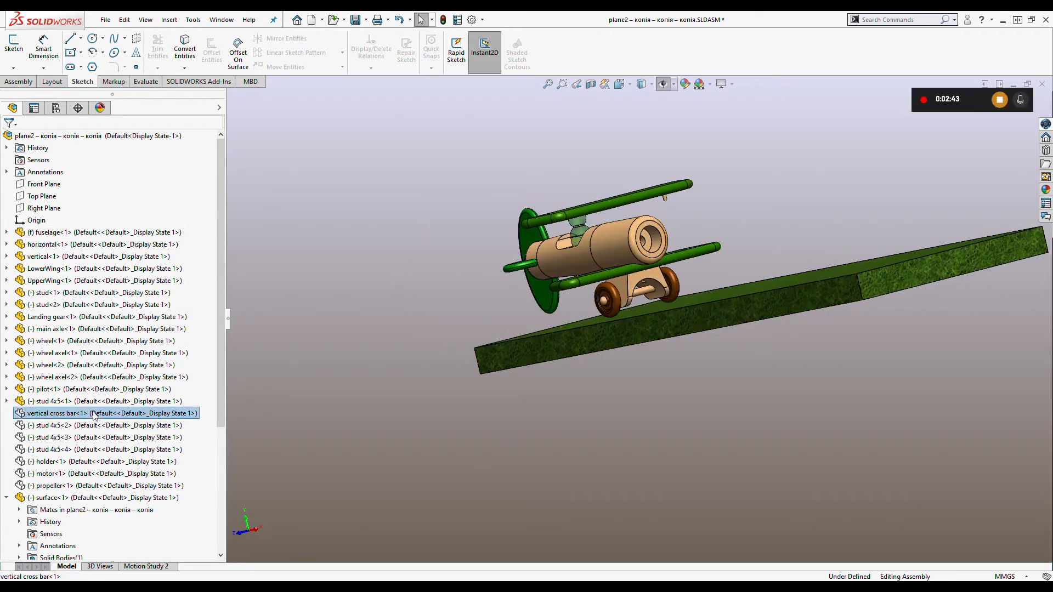
right_click(93, 412)
click(154, 224)
middle_drag(499, 431, 538, 450)
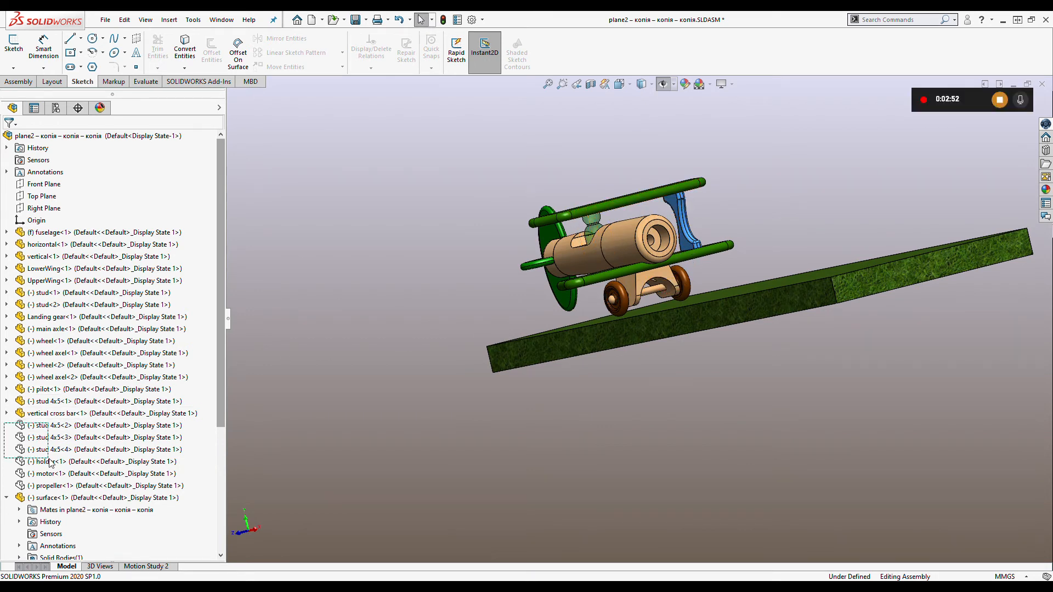
- Unsuppress stud 4x5<2>, stud 4x5<3> and stud 4x5<4> along with holder<1> and motor<1>
click(82, 438)
shift+click(77, 474)
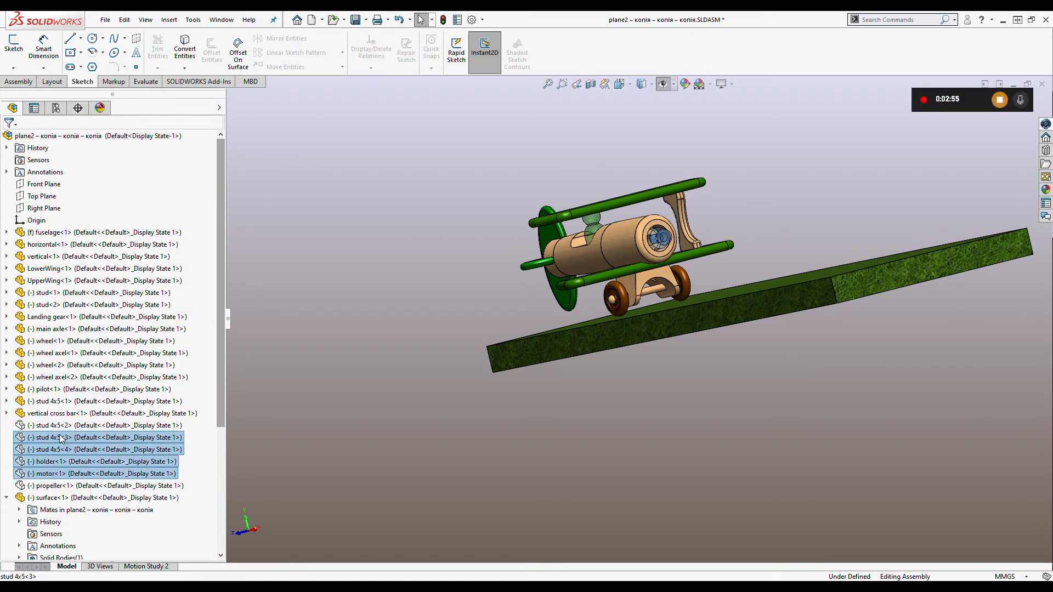
click(111, 260)
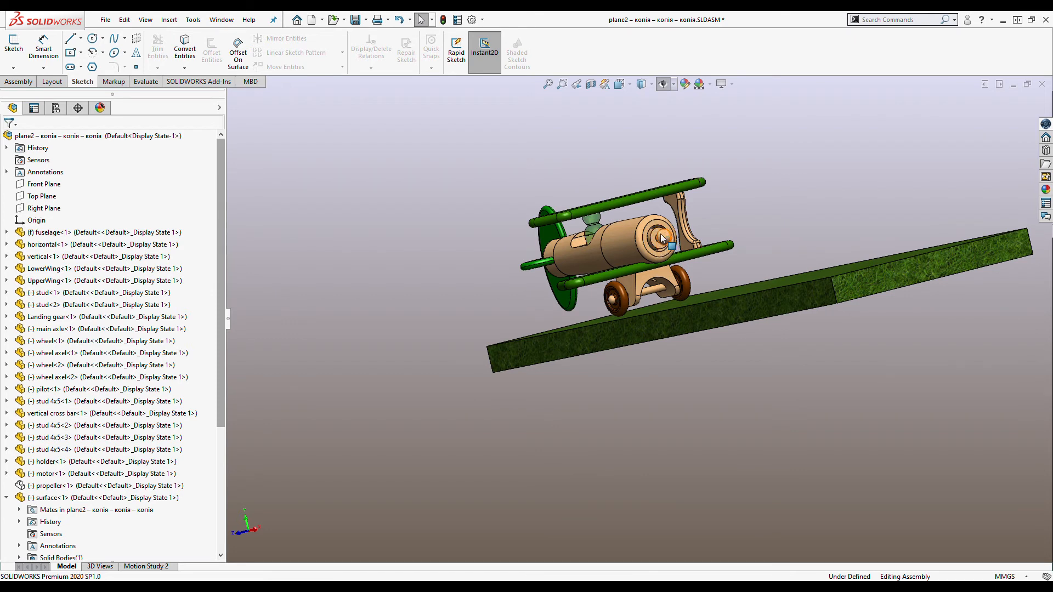
- Unsuppress the propeller<1> component on the nose of the plane
click(84, 488)
click(144, 223)
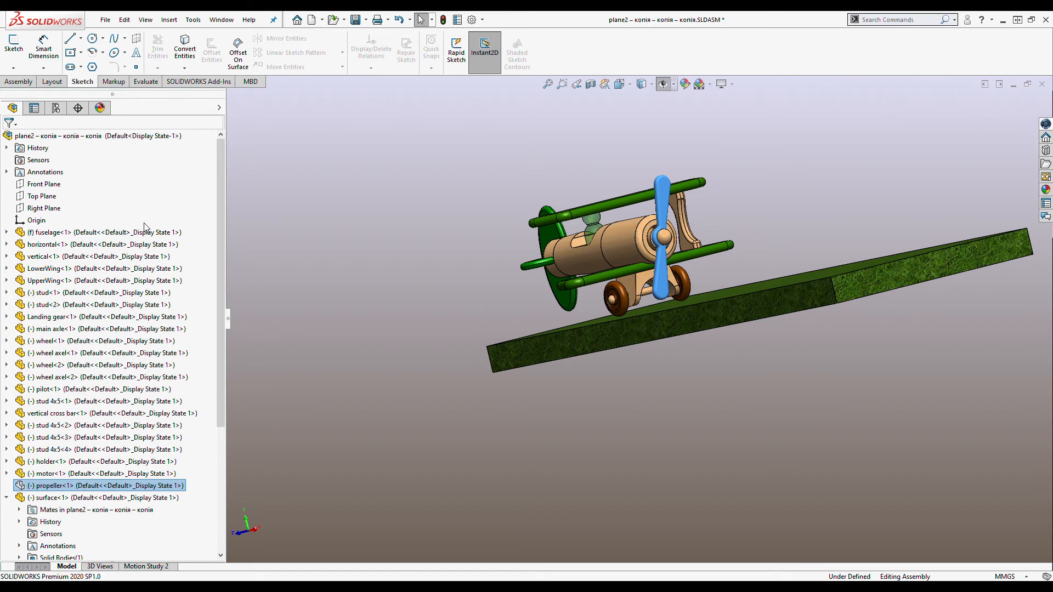
middle_drag(626, 438, 693, 421)
click(692, 434)
middle_drag(695, 436, 677, 451)
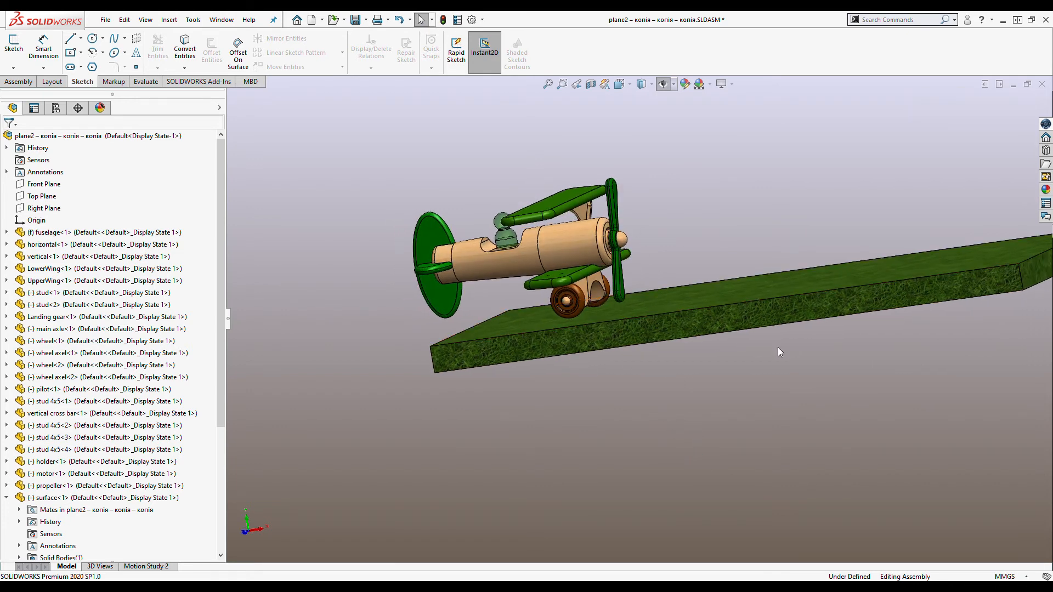
- Unsuppress the MirrorComponent1 feature with the mirrored 4x5 studs and the second vertical cross bar
scroll(110, 439, down, 5)
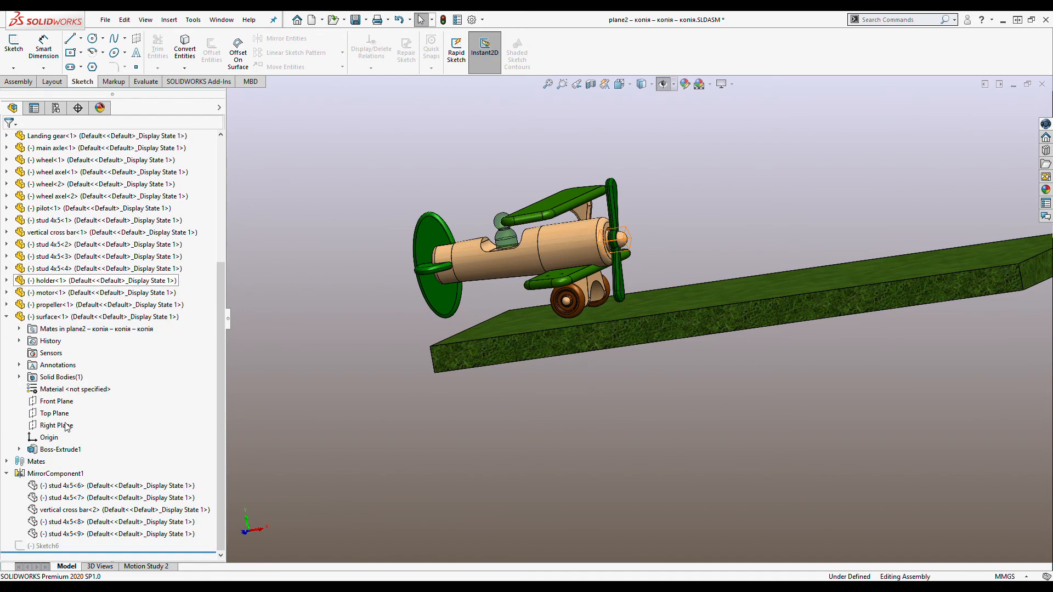
click(50, 474)
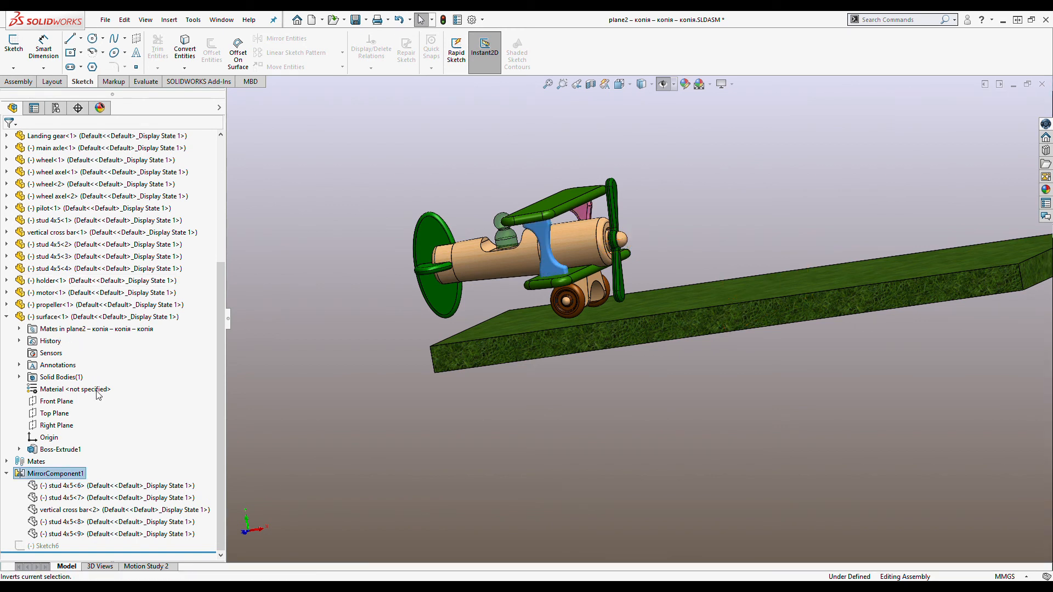
click(573, 465)
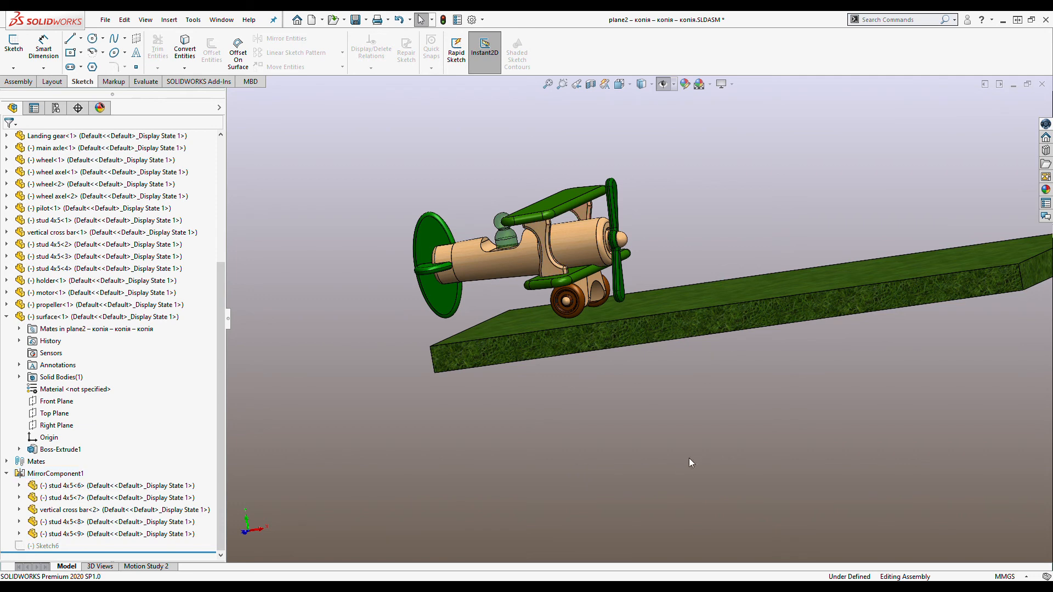
mouse_move(693, 459)
middle_down()
mouse_move(686, 473)
mouse_move(686, 464)
middle_up()
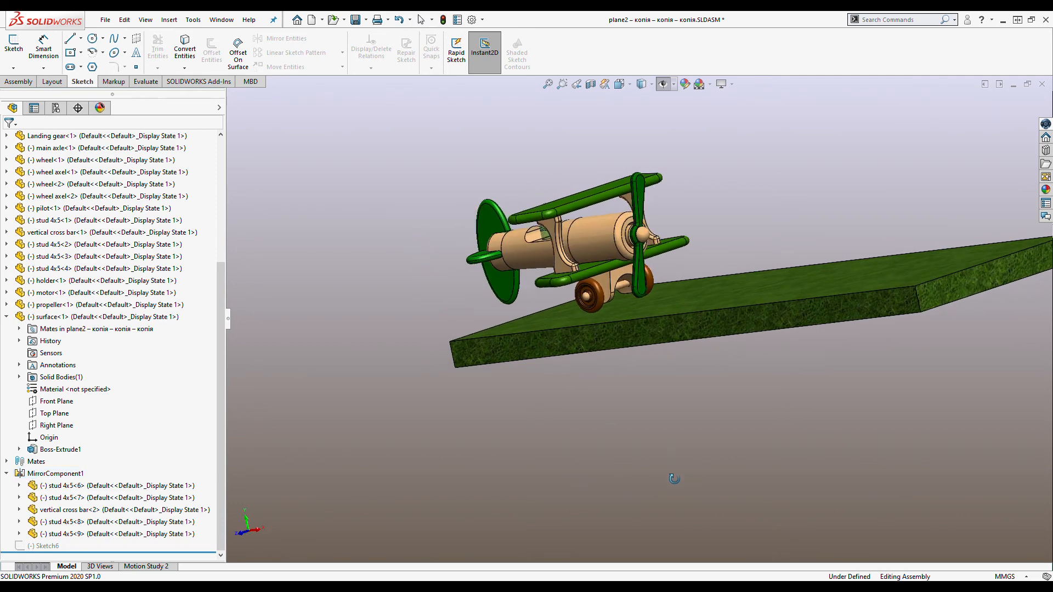
middle_drag(686, 427, 662, 426)
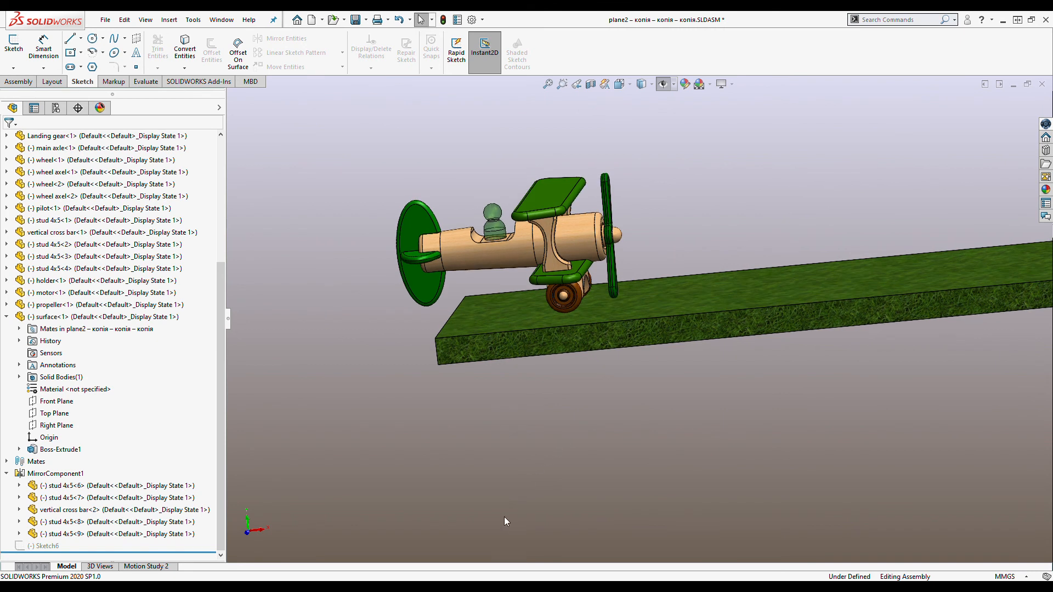